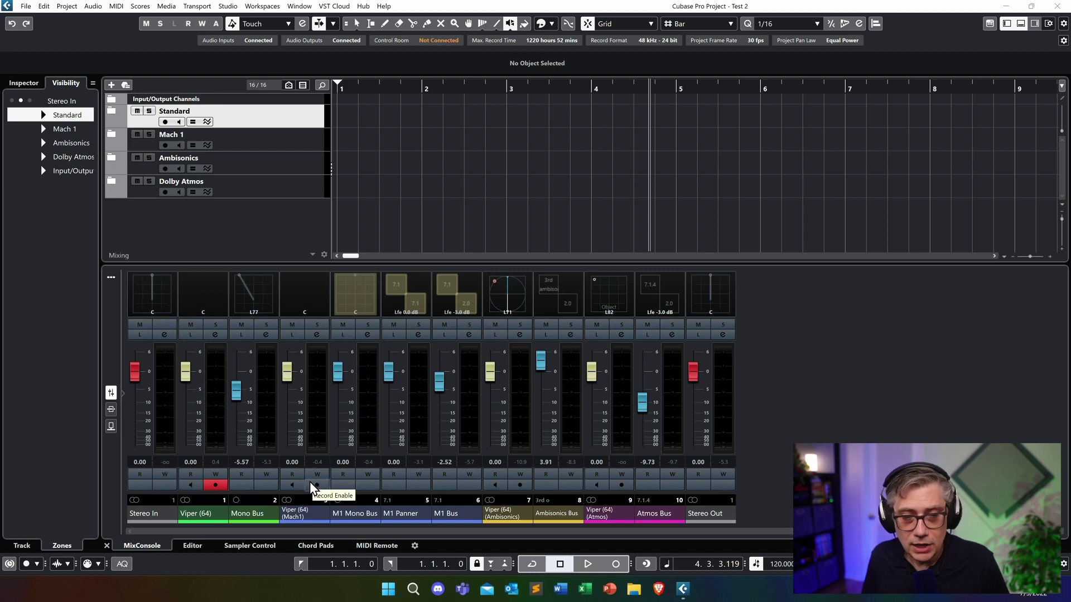
Unfold the Mach 1 folder track and scroll down to its four child tracks.
left_click(111, 134)
scroll(233, 160, "down", 1)
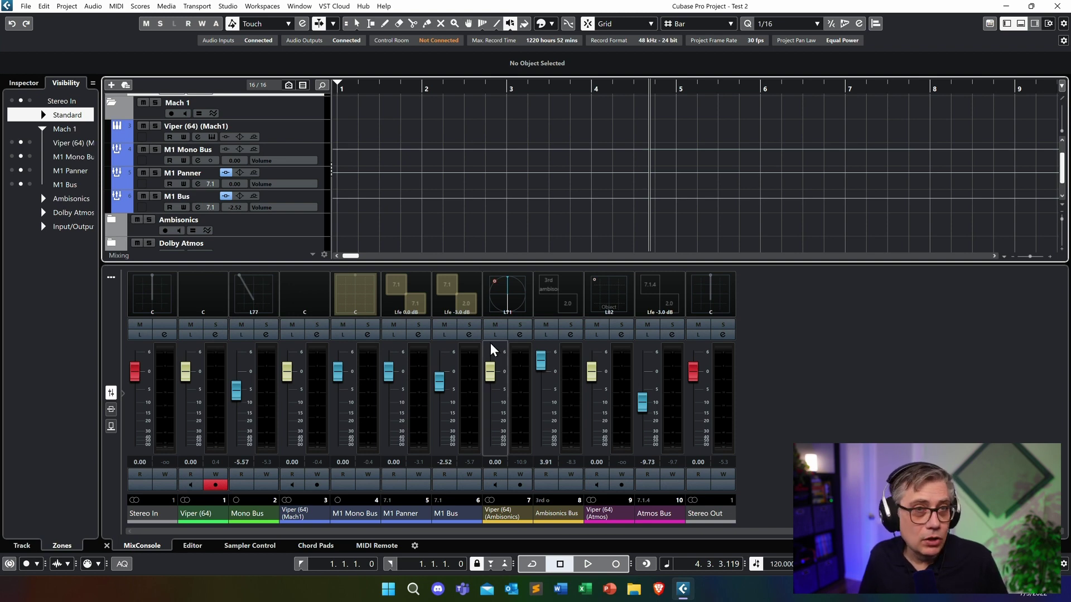
left_click(418, 335)
left_click(235, 233)
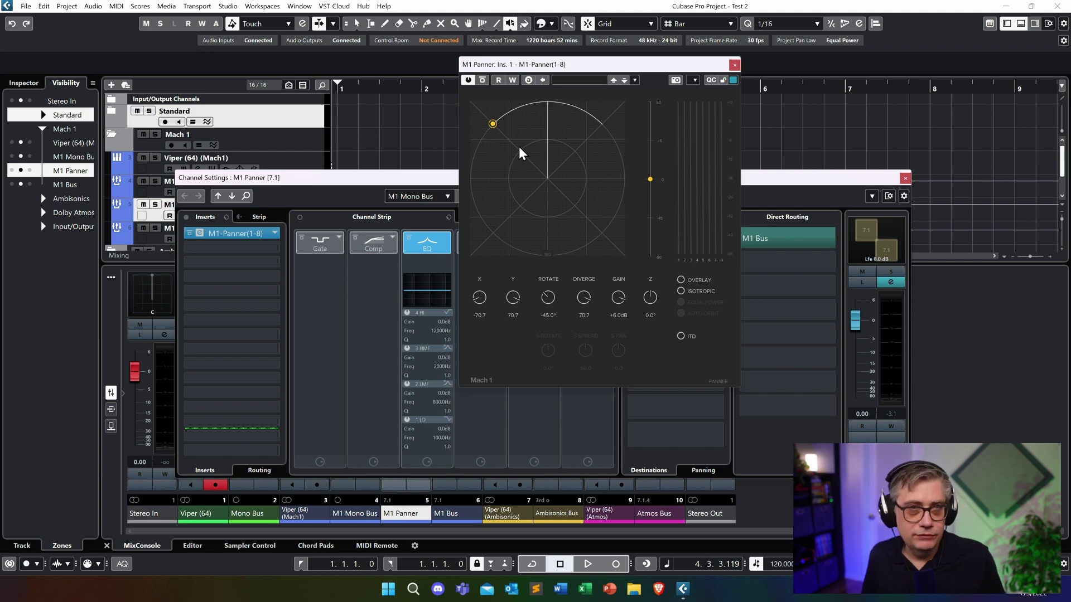
left_click(735, 65)
left_click(905, 179)
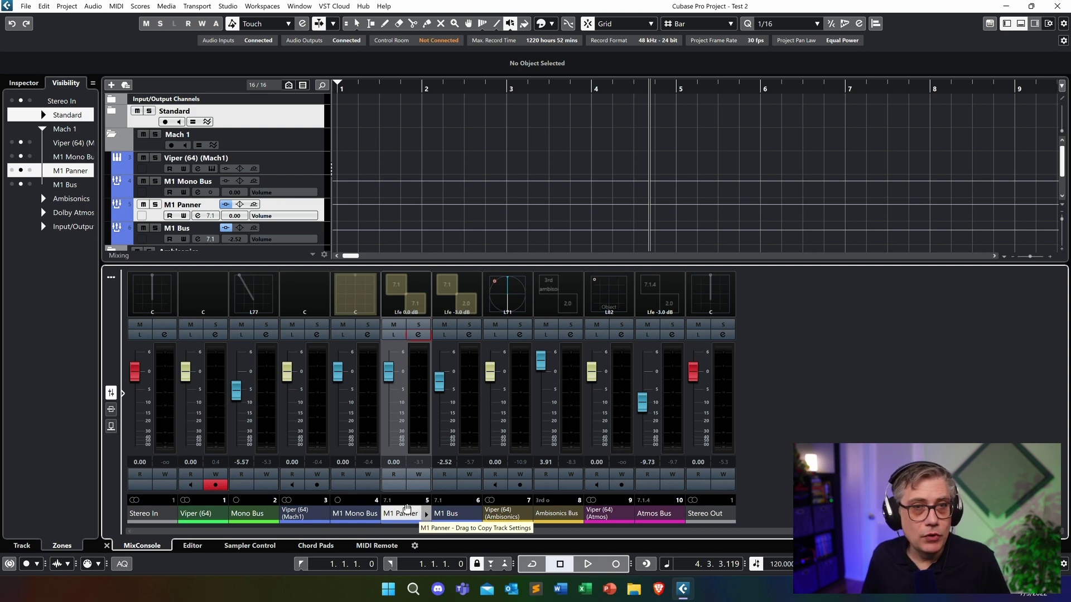
left_click(419, 336)
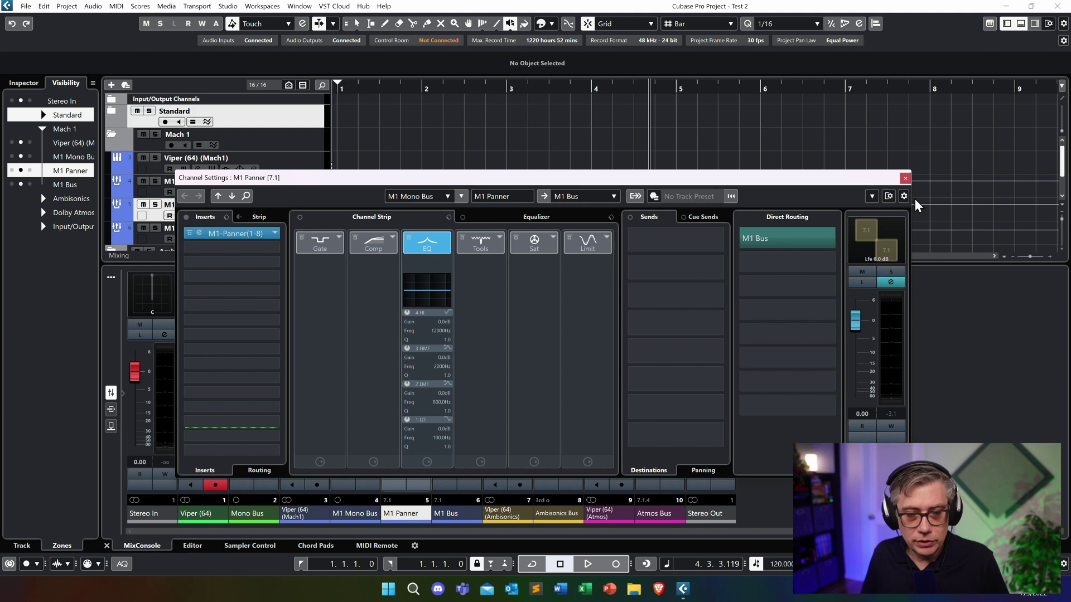
left_click(905, 178)
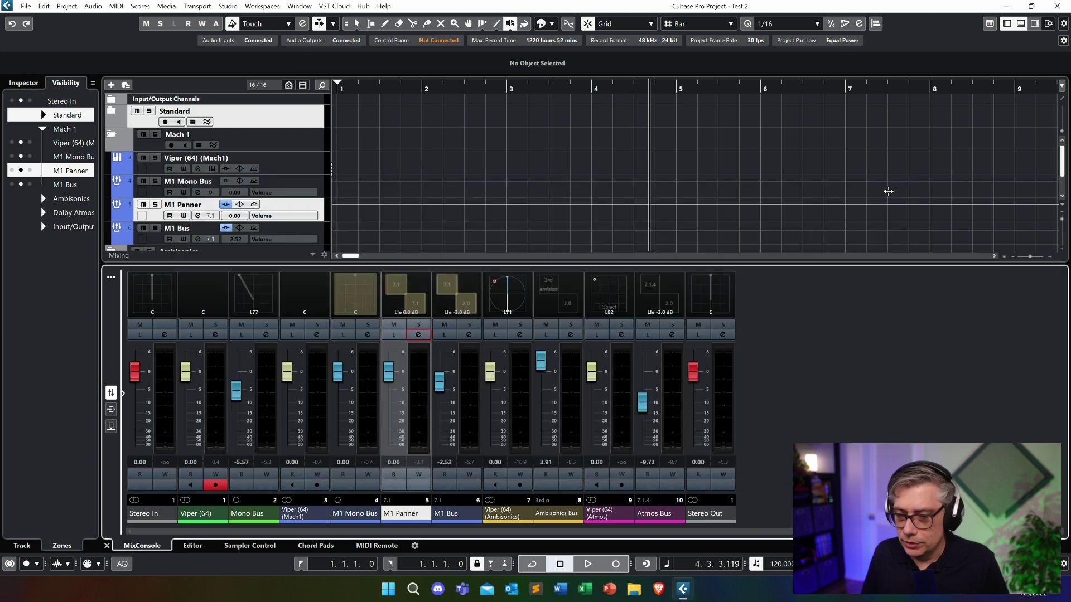
left_click(470, 335)
left_click(254, 234)
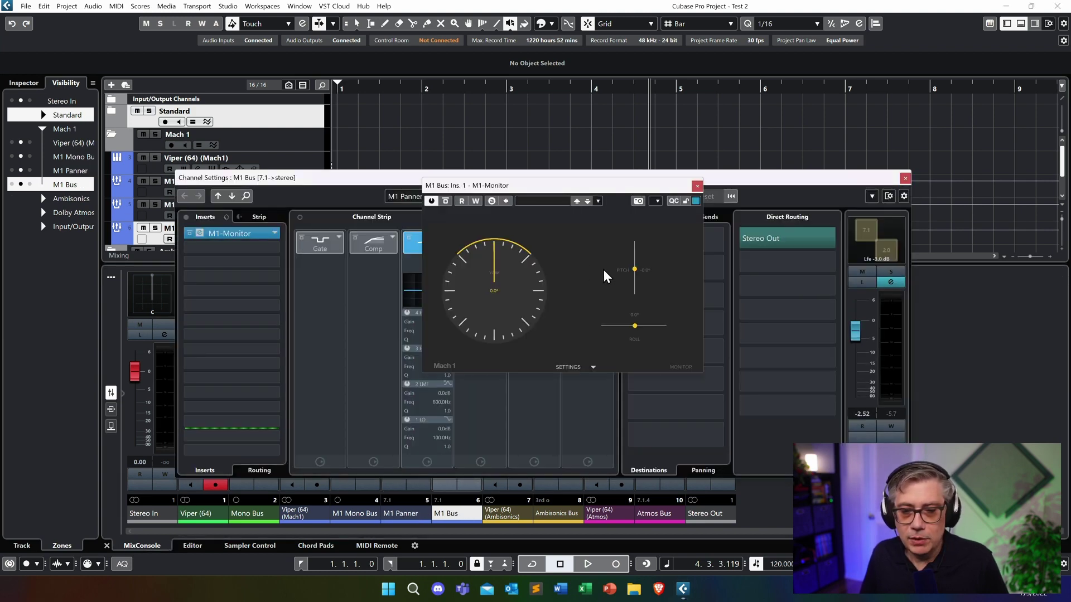
left_click(593, 368)
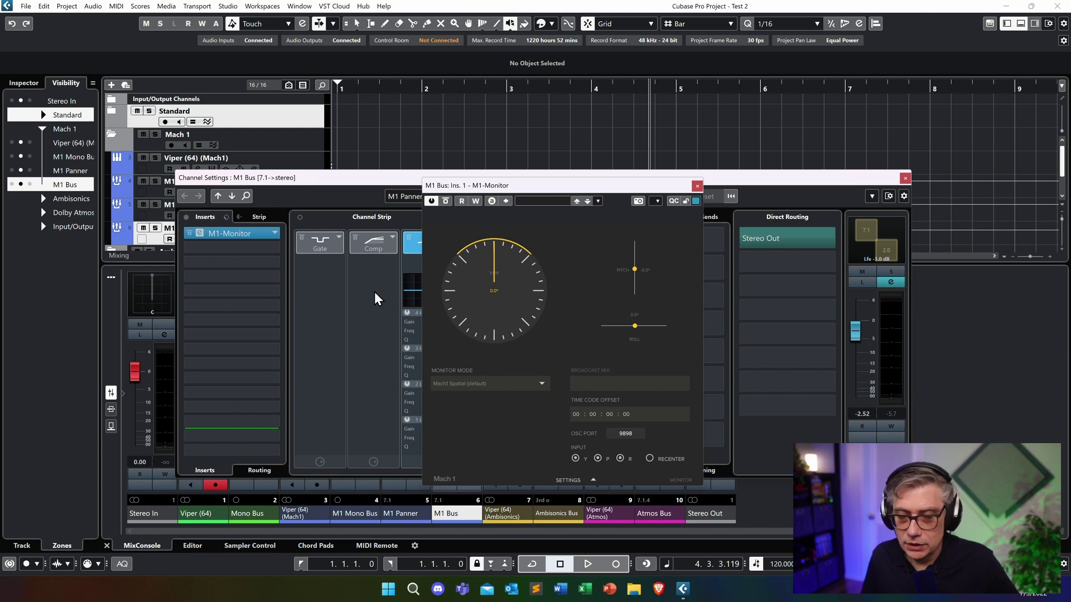
left_click(696, 185)
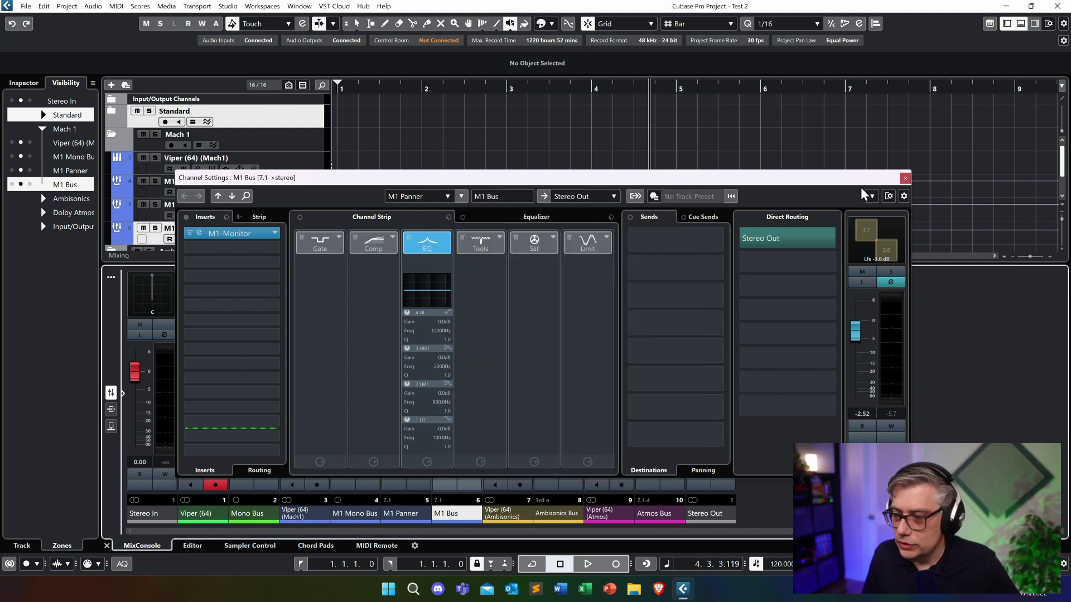
left_click(905, 179)
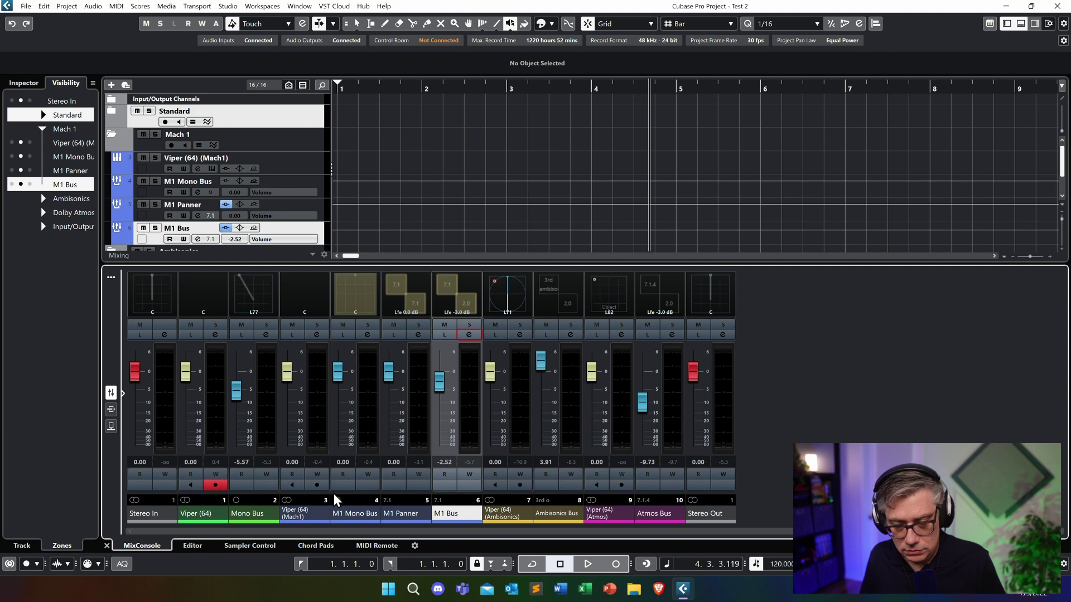
Compare Viper (64) (Mach1) against plain Viper (64) by switching record-enable between them.
left_click(216, 485)
left_click(317, 484)
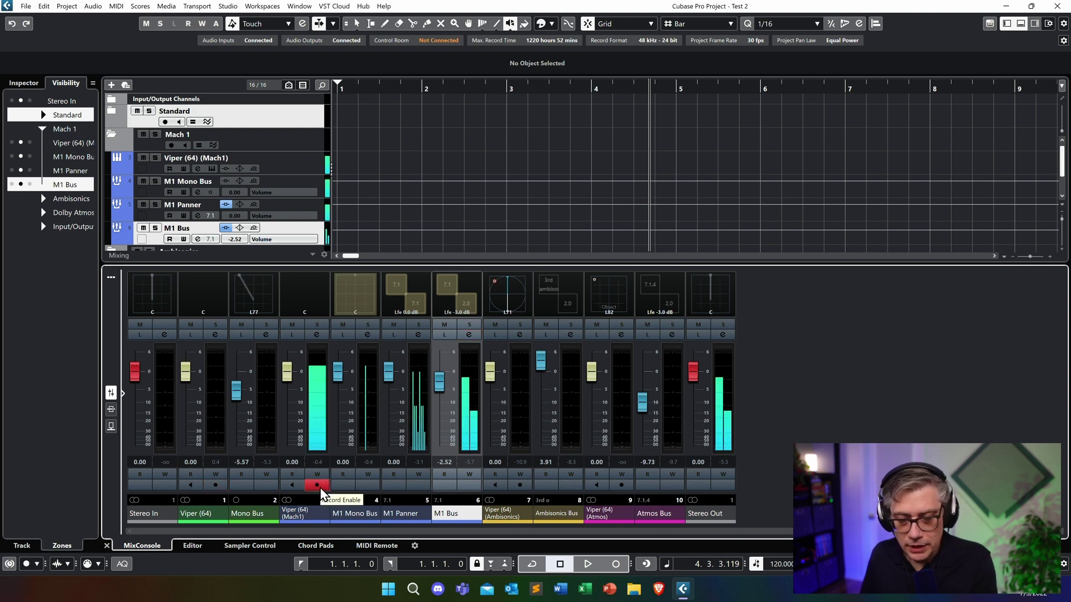
left_click(320, 488)
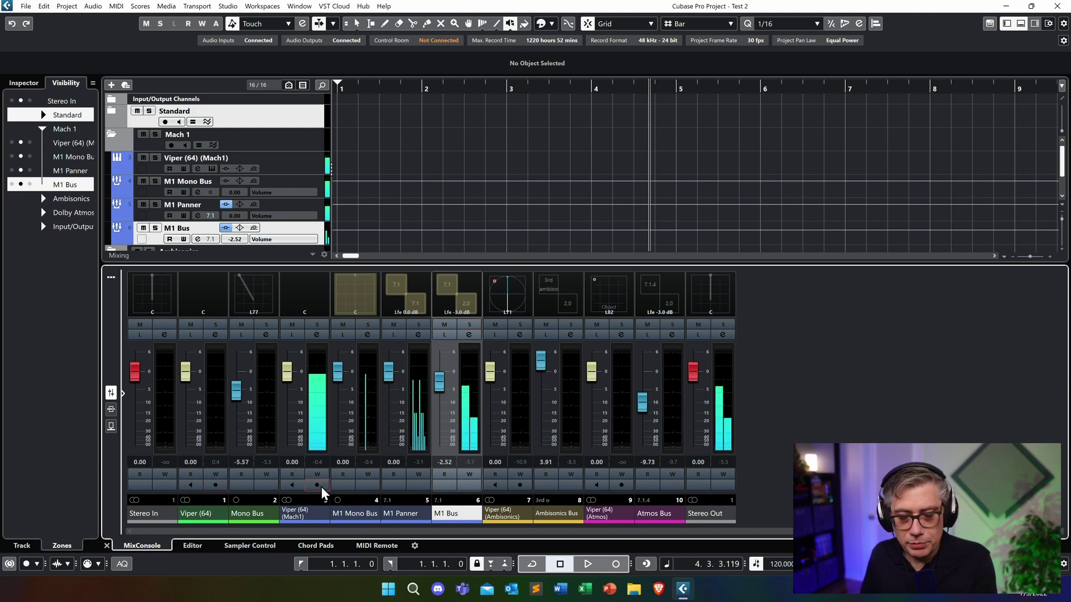
left_click(216, 486)
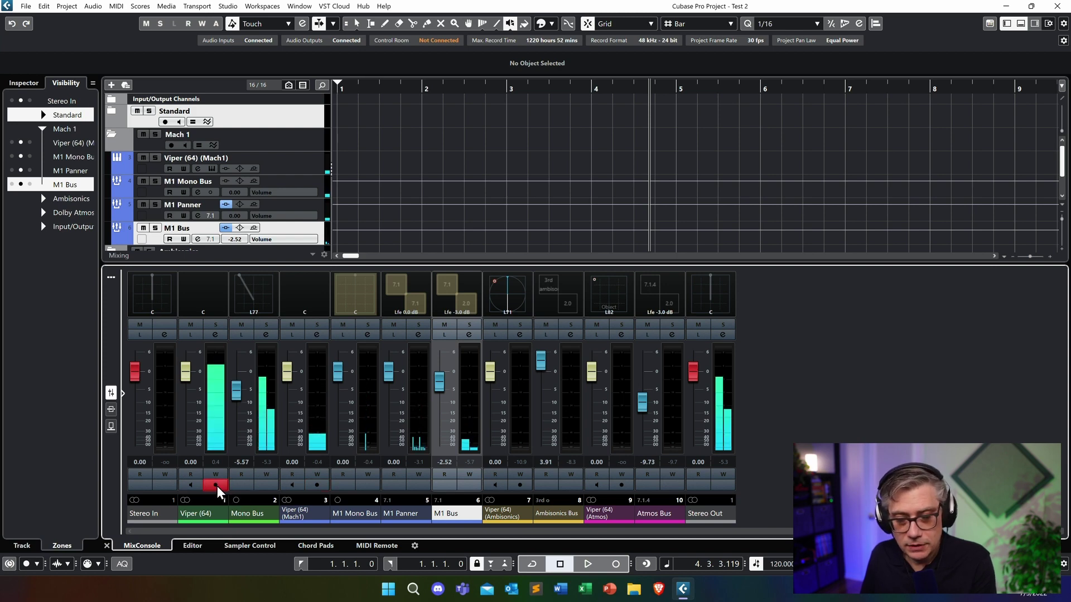
Disarm plain Viper (64), collapse the Mach 1 folder and expand the Ambisonics folder.
left_click(218, 486)
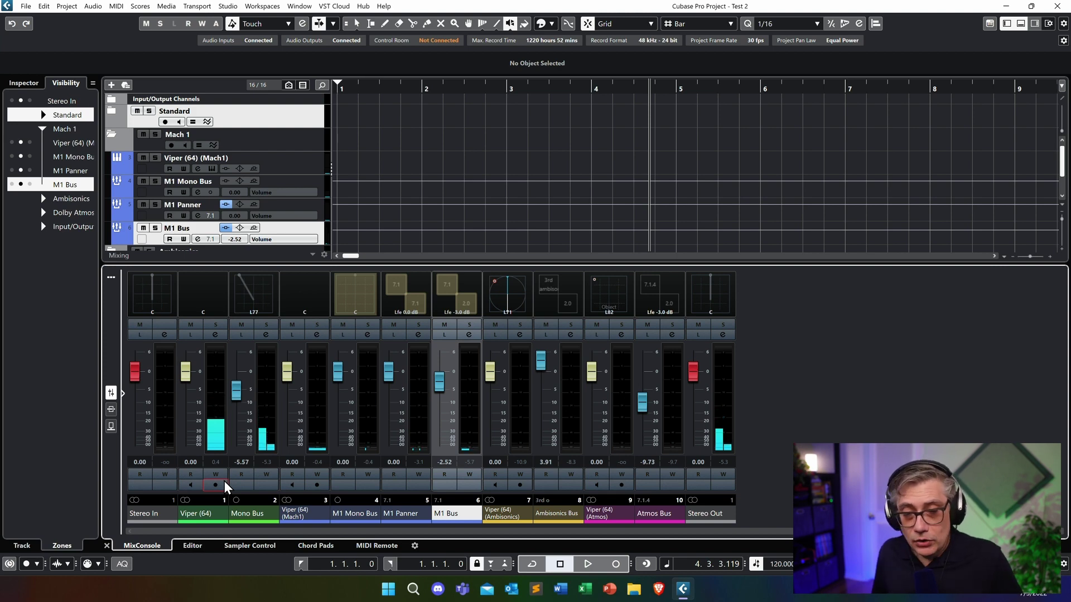
left_click(110, 136)
left_click(111, 159)
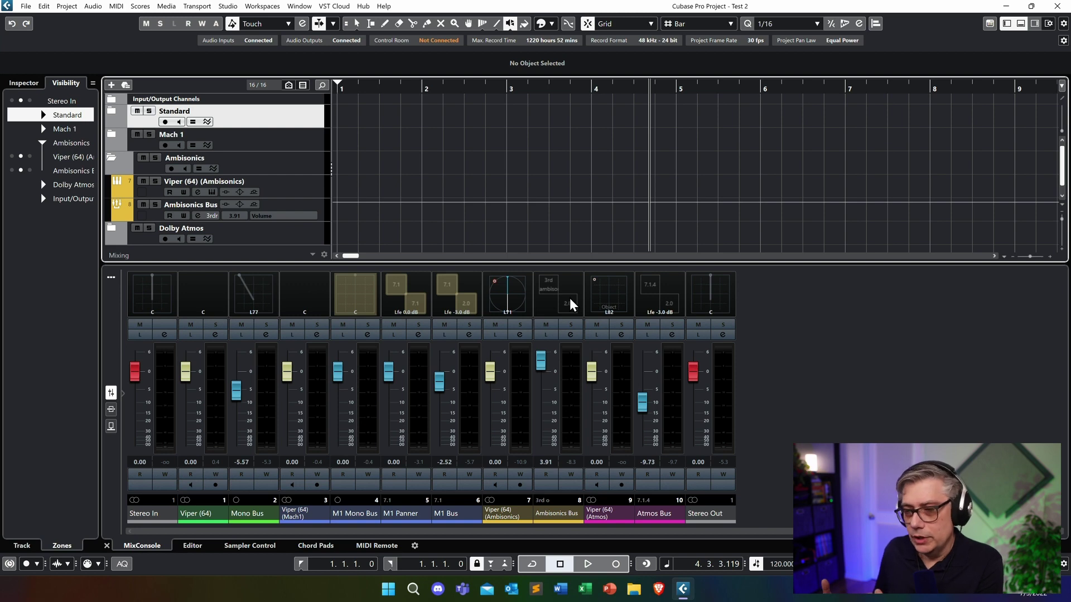
Open the Viper (64) (Ambisonics) channel's AmbiDecoder panner and move it into view.
left_click(510, 300)
double_click(510, 299)
left_click_drag(672, 149, 438, 96)
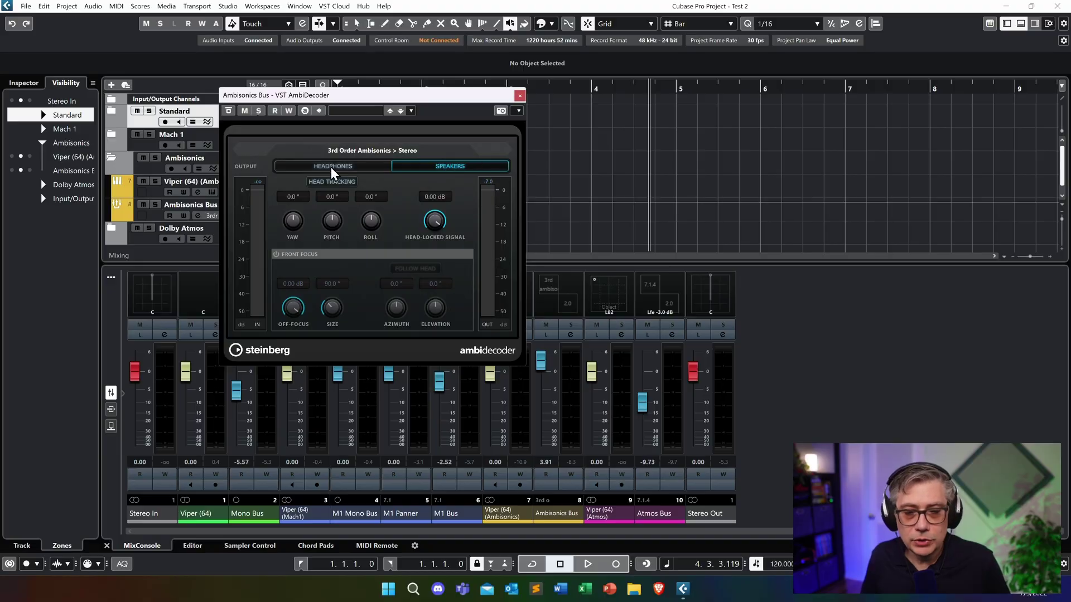
Try the decoder on Headphones, return it to Speakers, then arm Viper (64) (Ambisonics).
left_click(331, 167)
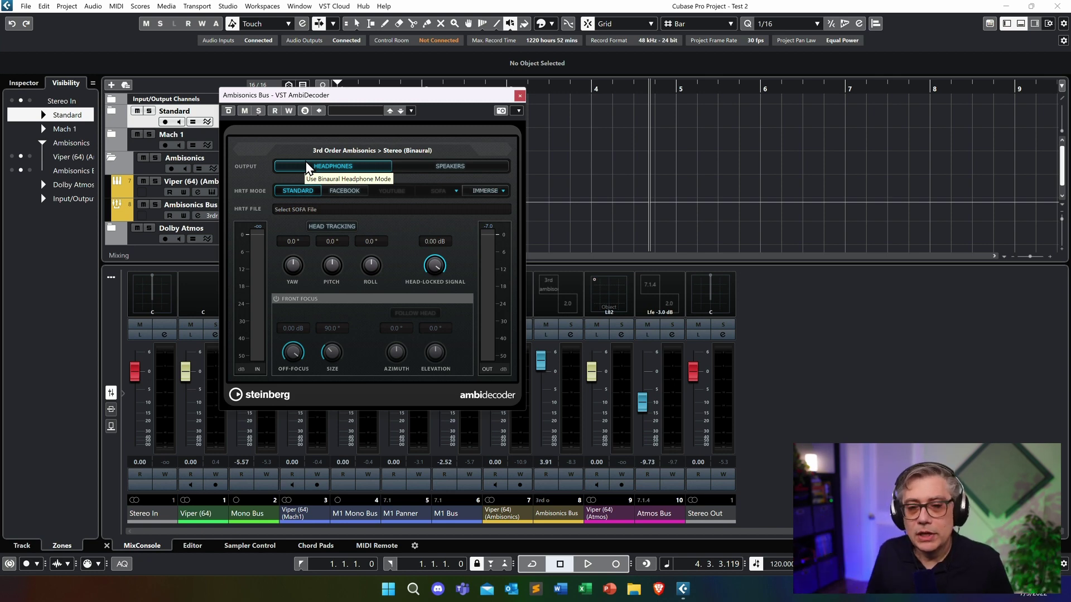
left_click(455, 167)
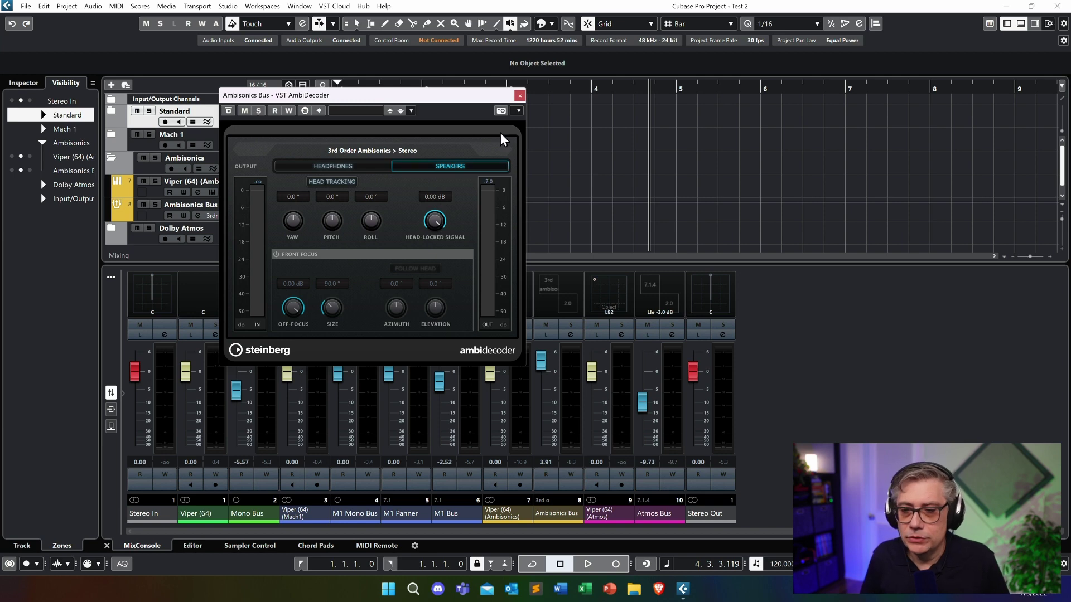
left_click(520, 96)
left_click(520, 485)
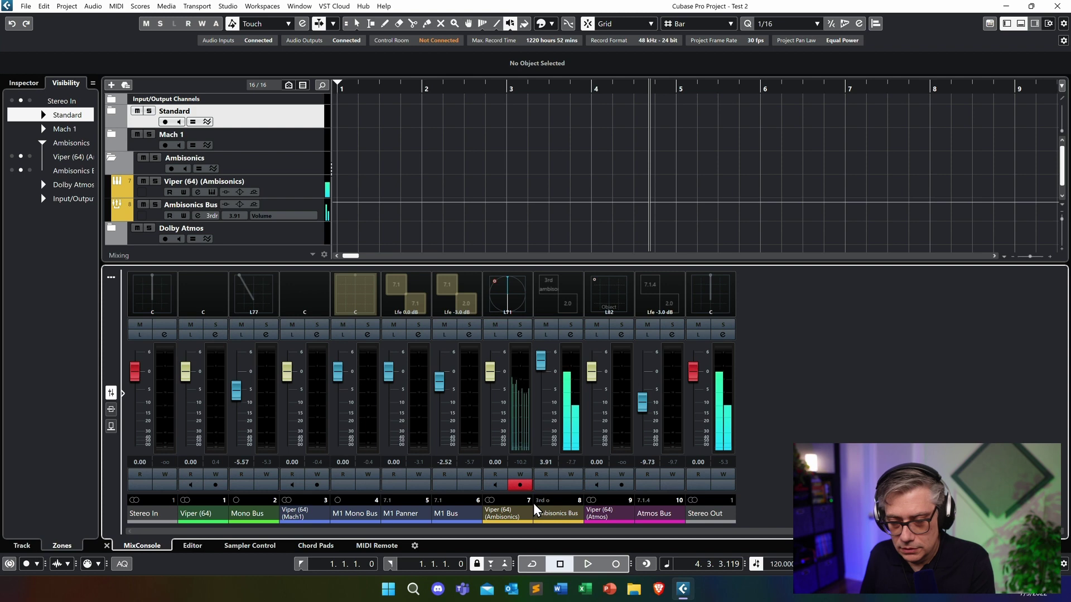
left_click(515, 486)
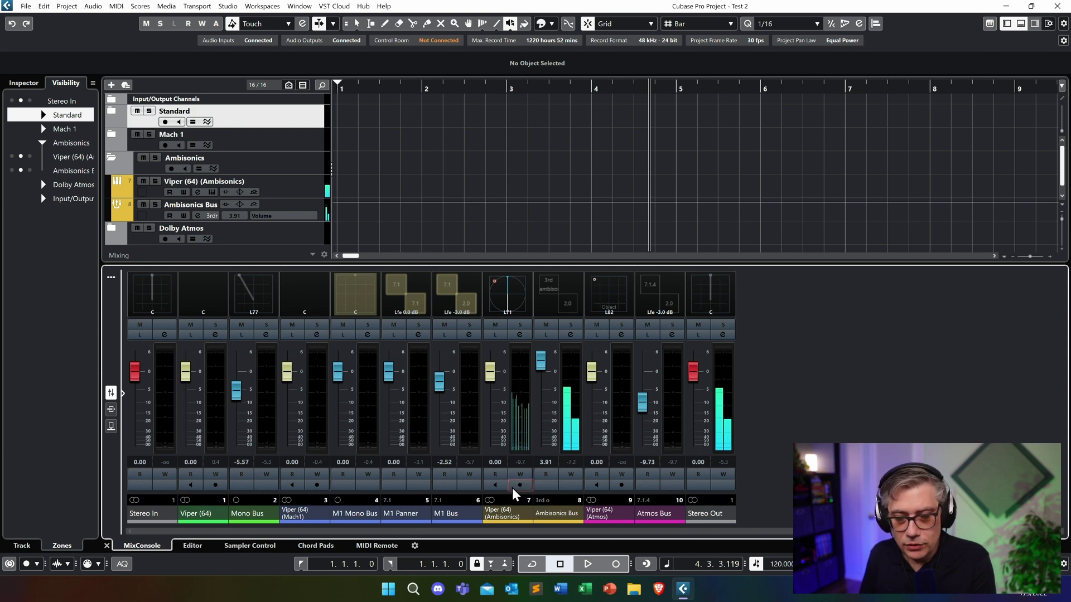
left_click(318, 485)
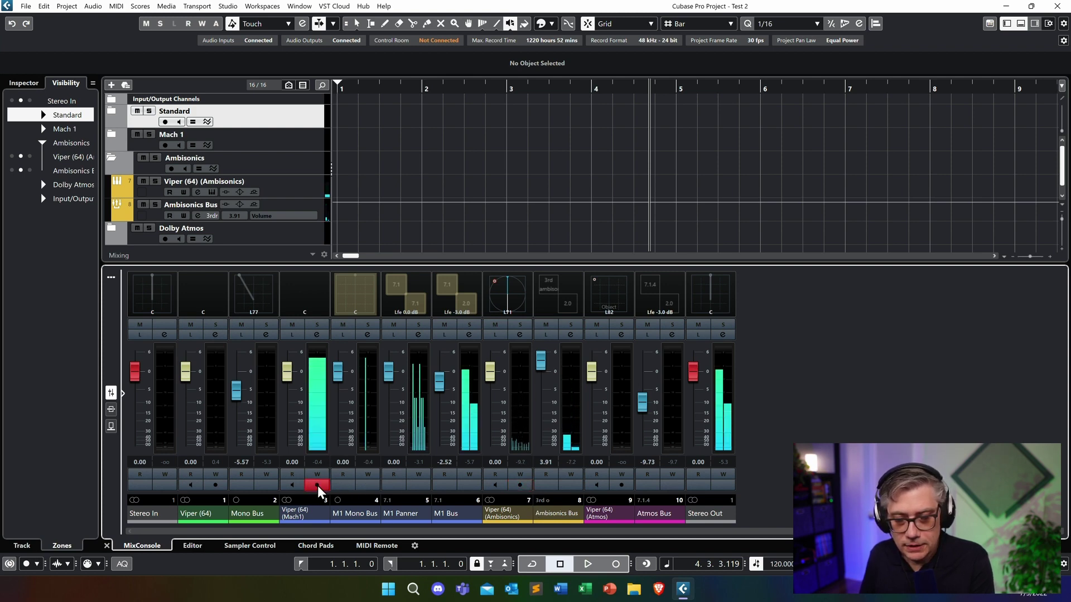
left_click(318, 485)
left_click(216, 485)
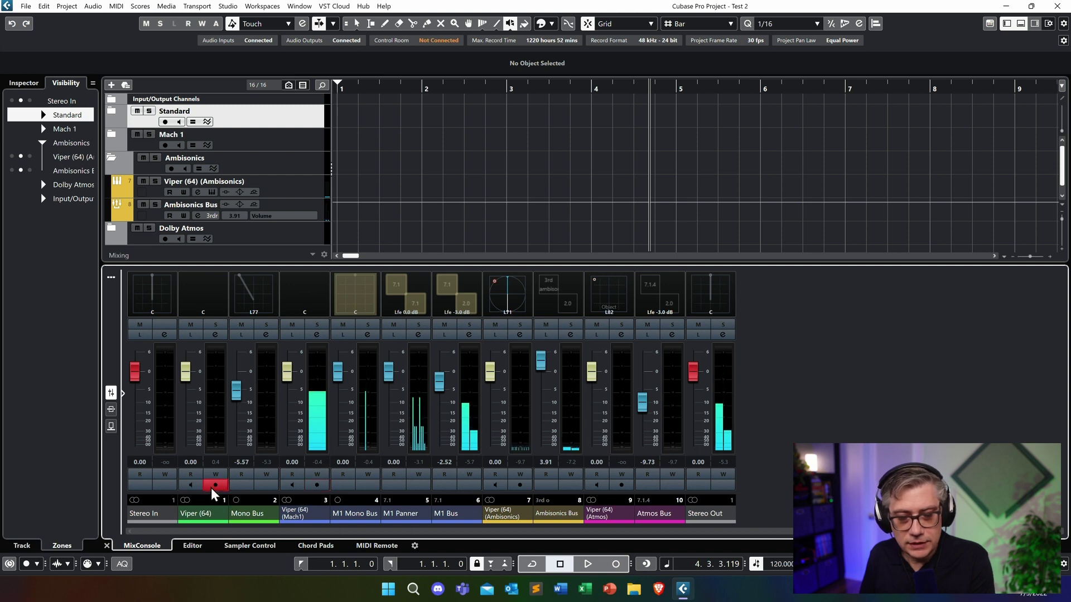
left_click(216, 485)
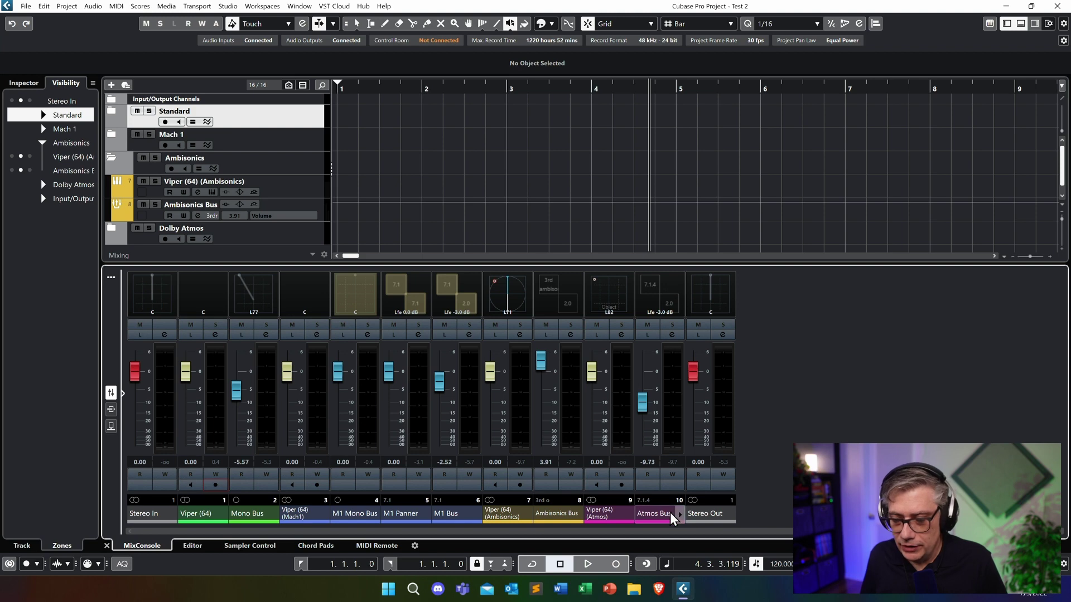
Check the Atmos Bus 7.1.4-to-stereo MixConvert downmix, then bring up the bus's channel settings.
double_click(667, 285)
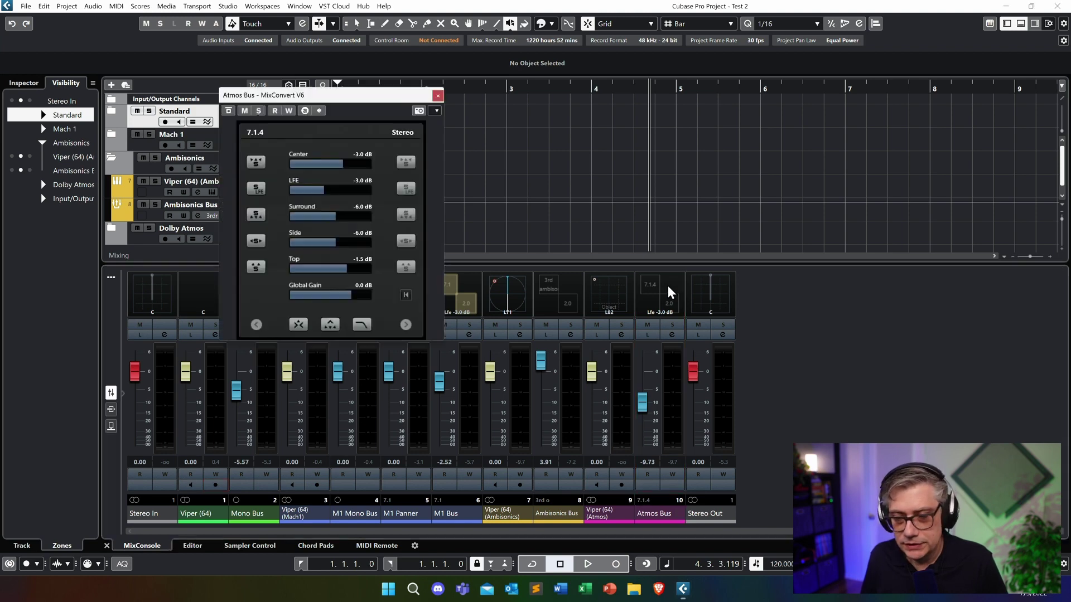
left_click(438, 96)
left_click(673, 334)
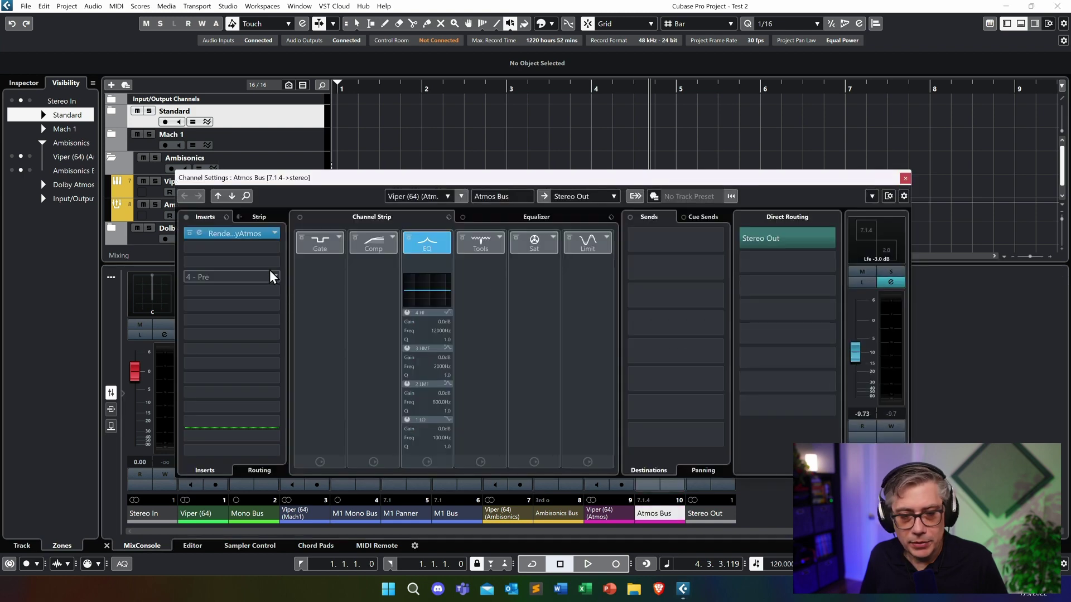
Inspect the Atmos Bus Renderer for Dolby Atmos insert, then close it.
left_click(233, 233)
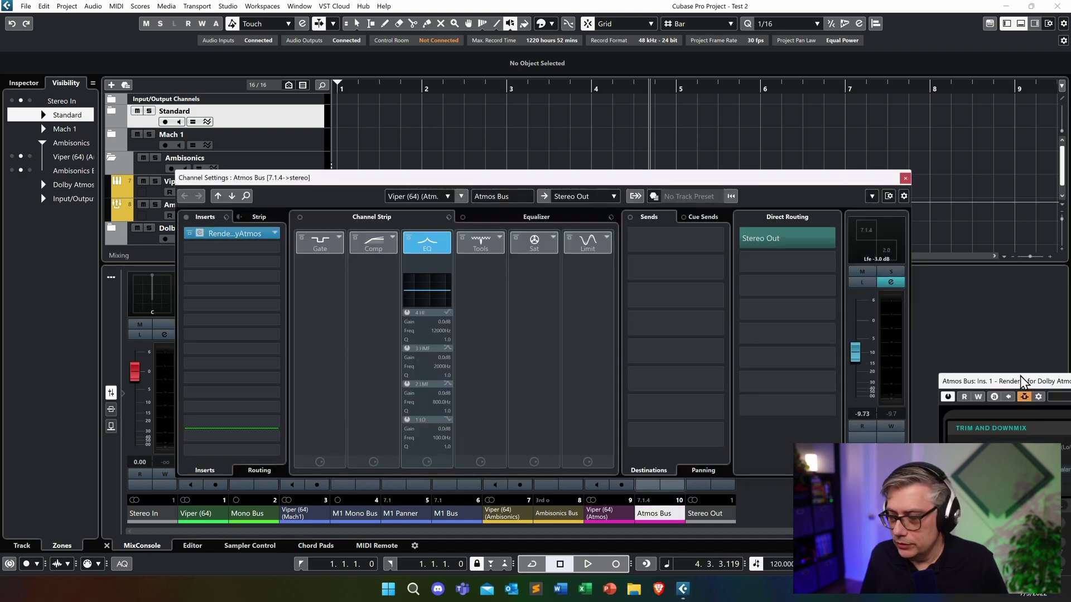
left_click_drag(1016, 376, 279, 108)
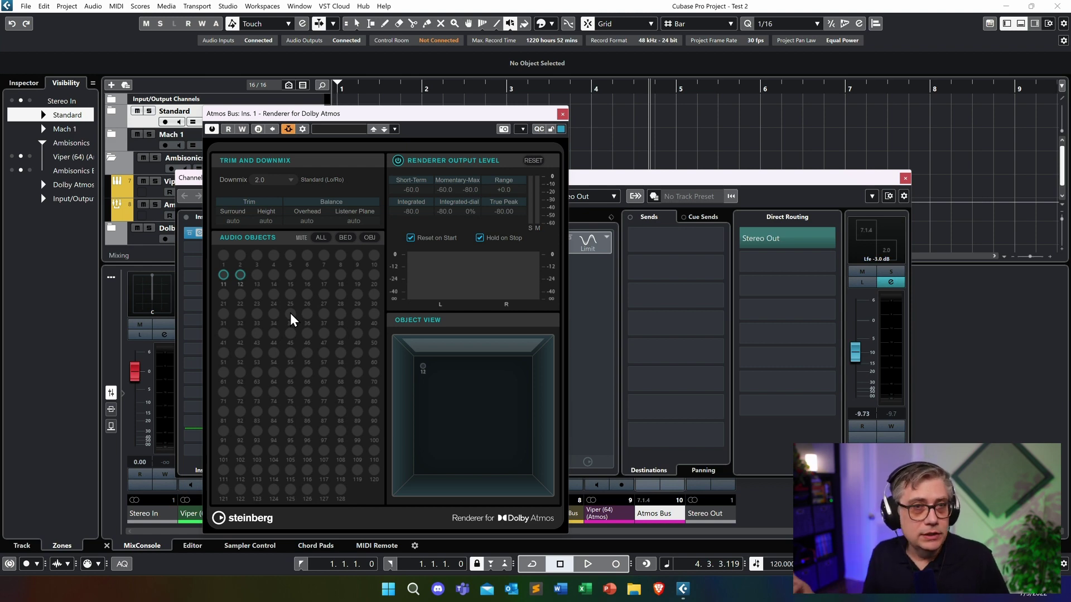
left_click(563, 115)
left_click(65, 8)
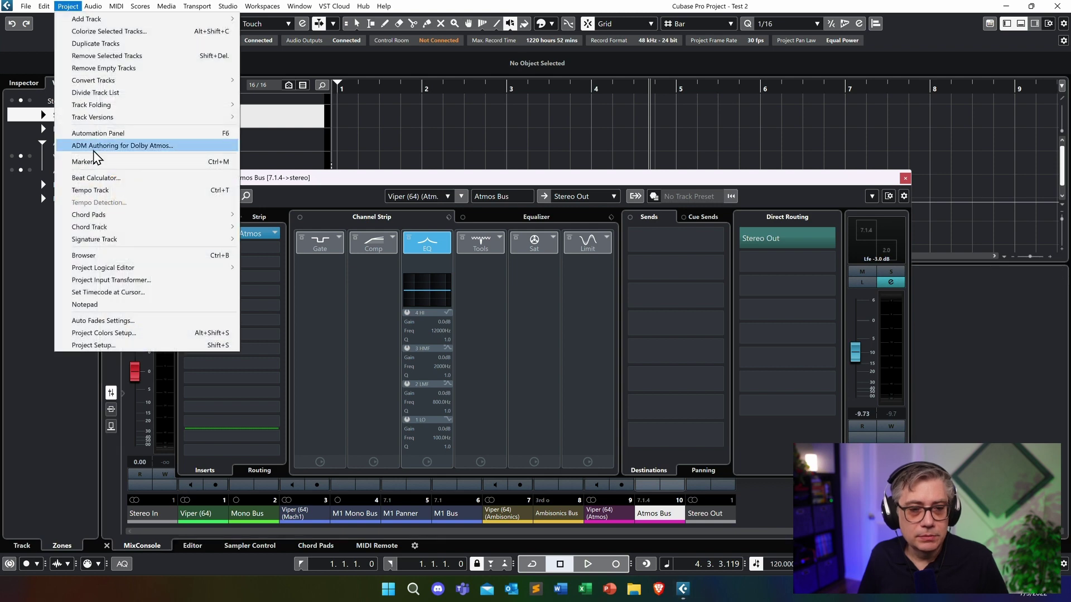
Review the single Viper (64) (Atmos) object, IDs 11 and 12, in ADM Authoring, then close both windows.
left_click(142, 148)
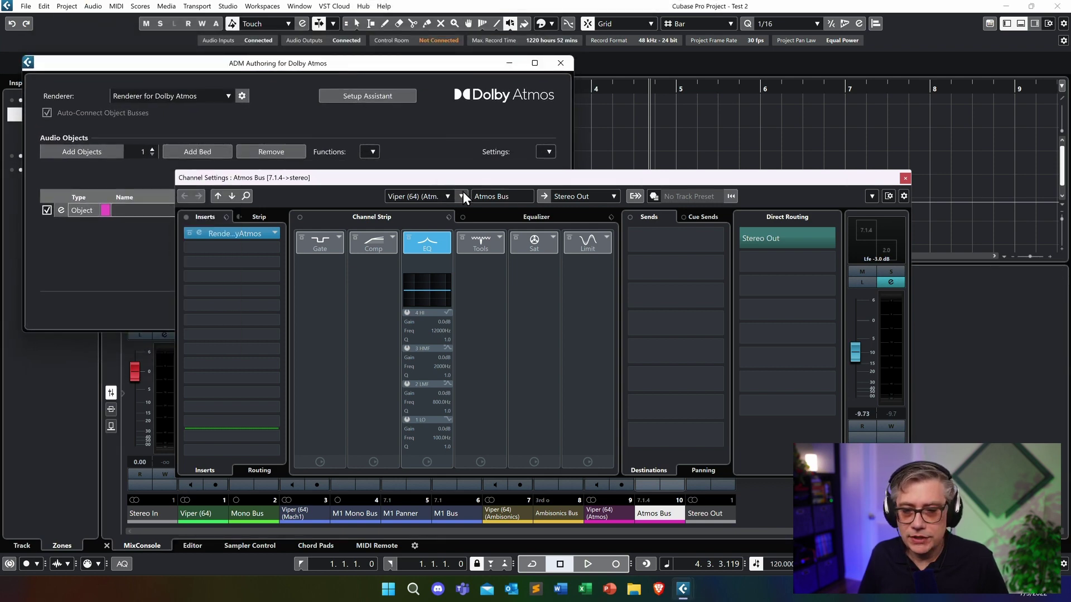
left_click_drag(479, 180, 628, 252)
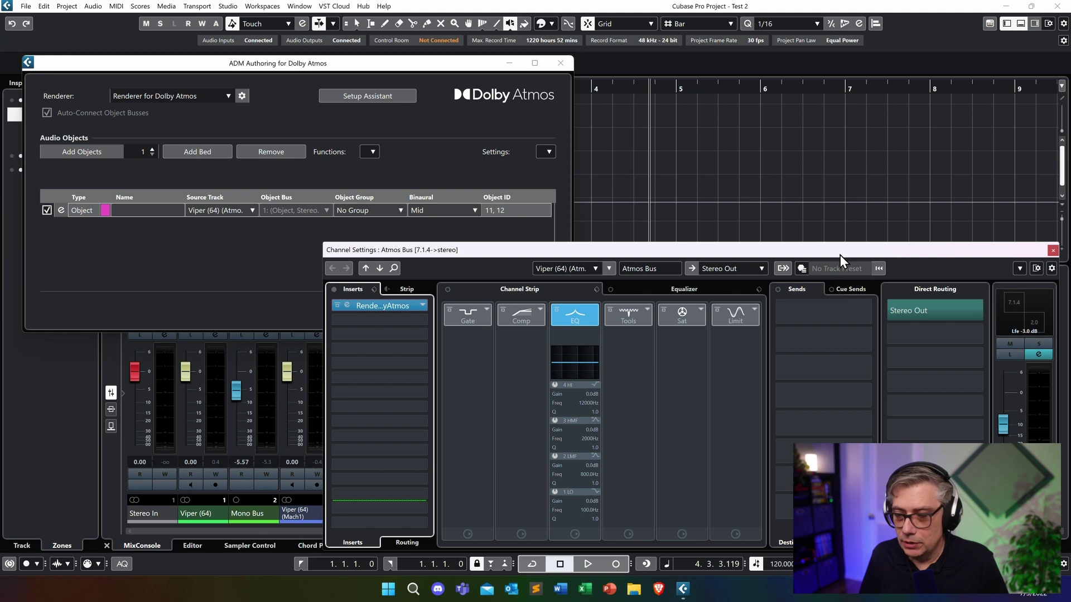
left_click_drag(840, 254, 641, 167)
left_click(854, 163)
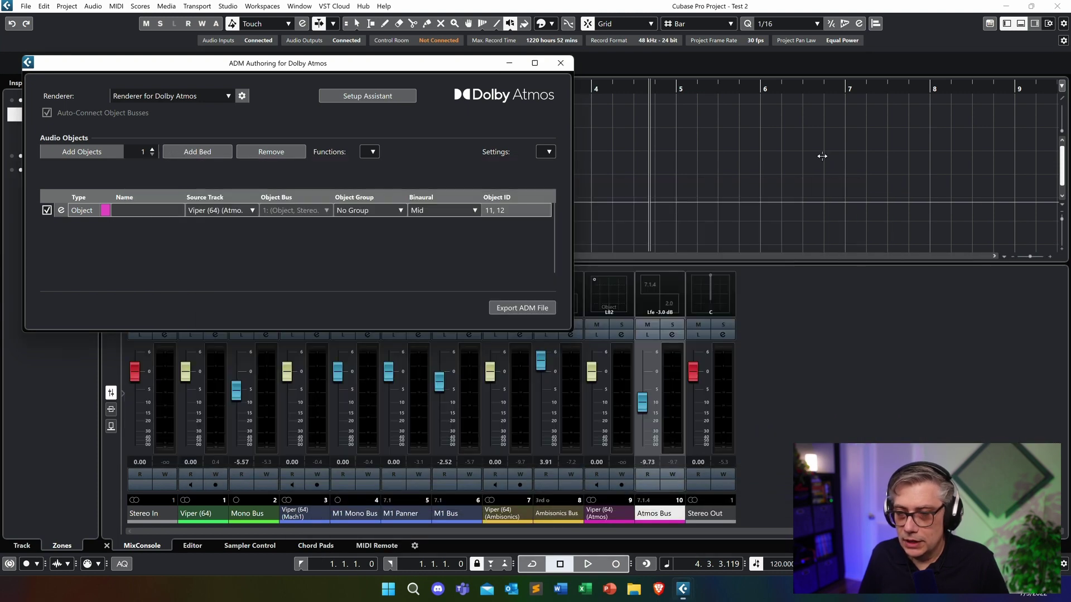
left_click(560, 62)
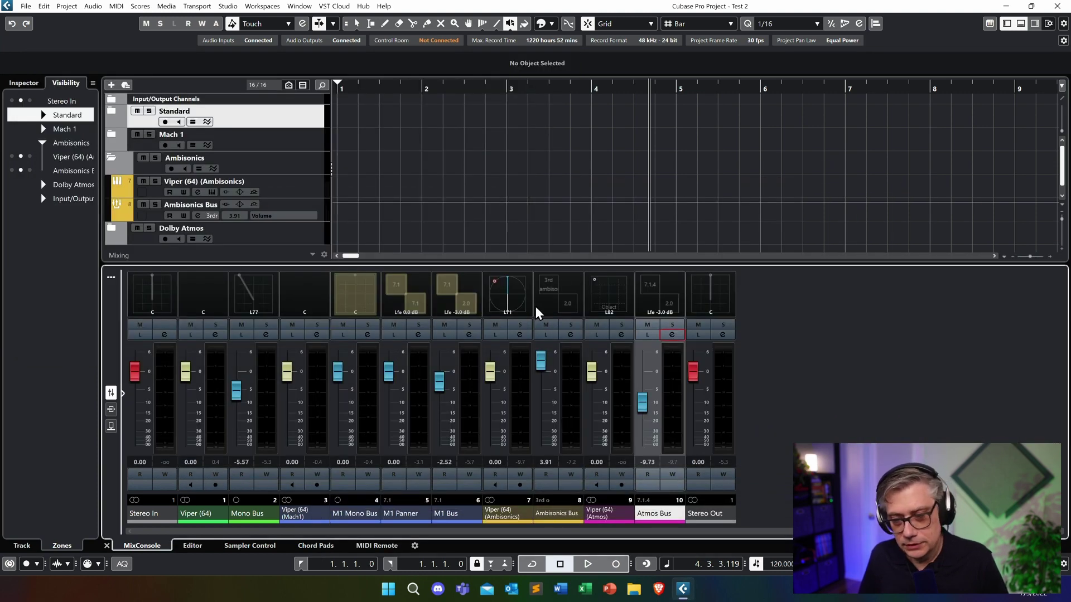
double_click(607, 294)
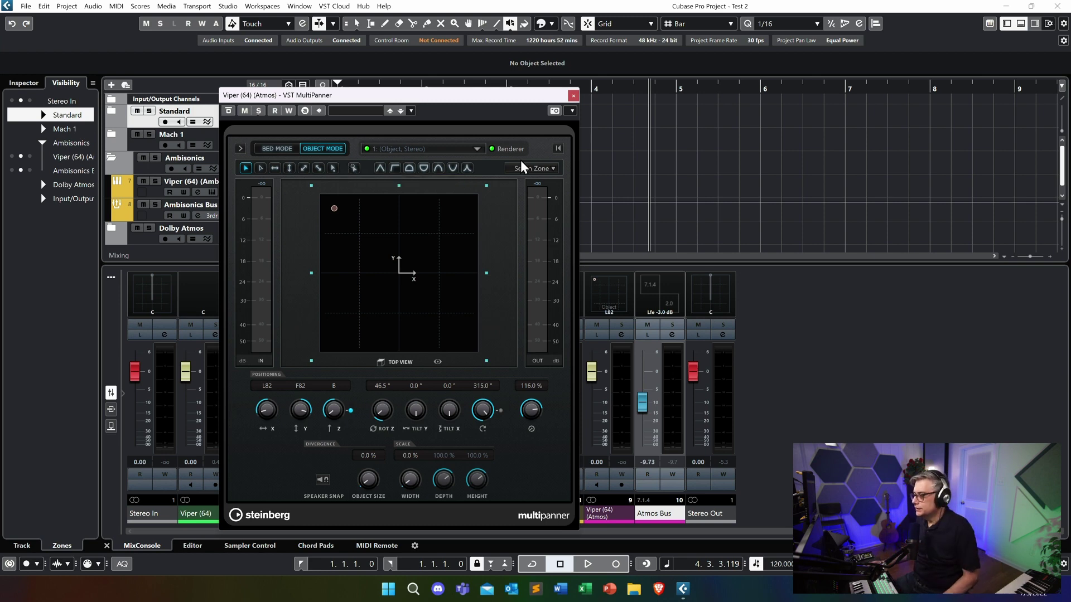
left_click(573, 97)
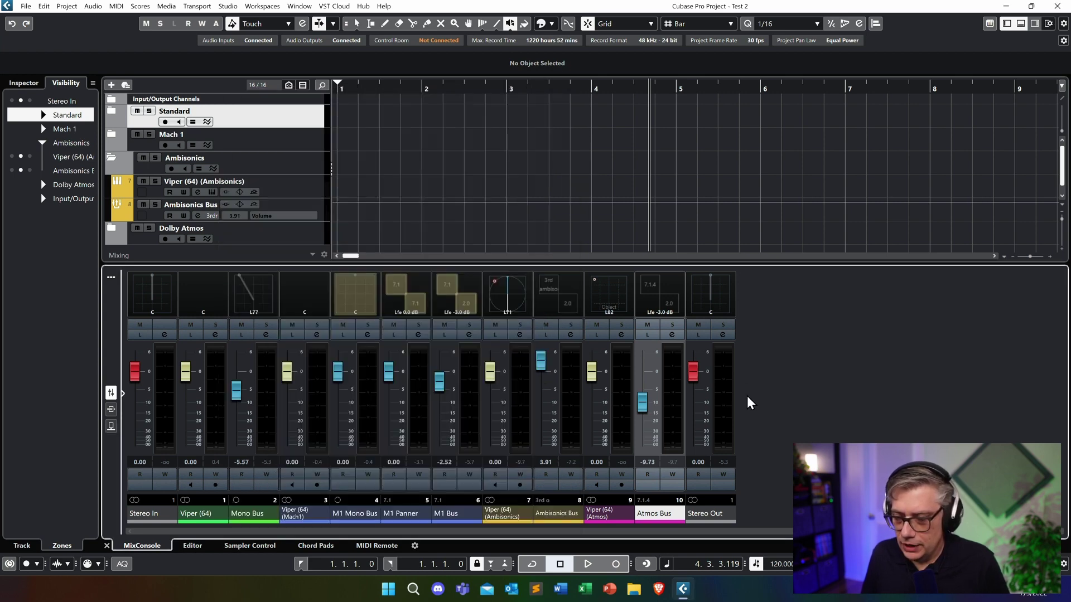
Arm Viper (64) (Atmos), (Ambisonics), (Mach1), then plain Viper (64) in turn to compare them.
left_click(623, 486)
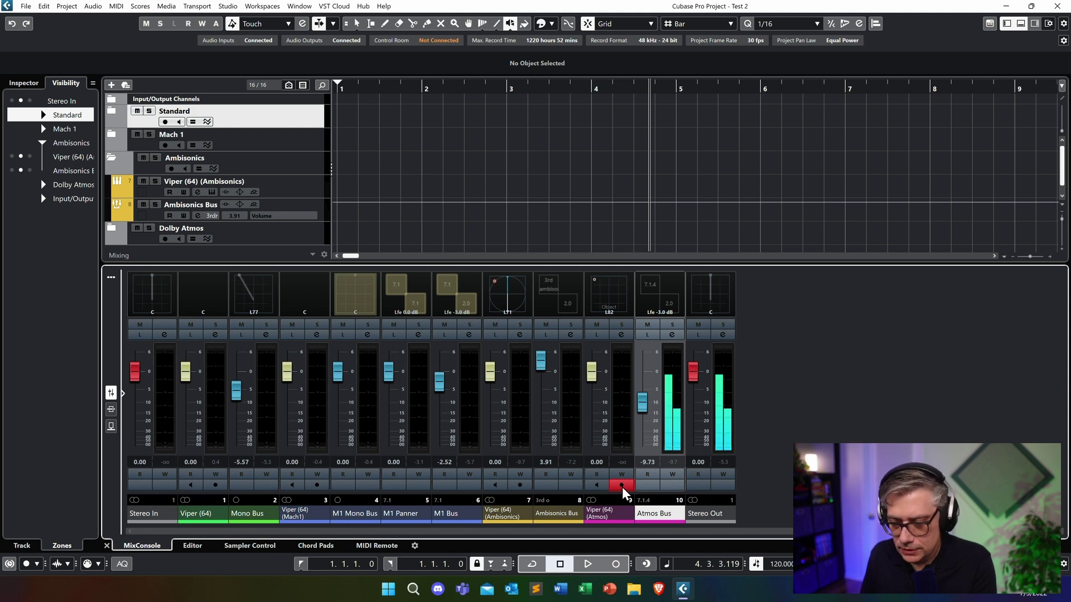
left_click(521, 484)
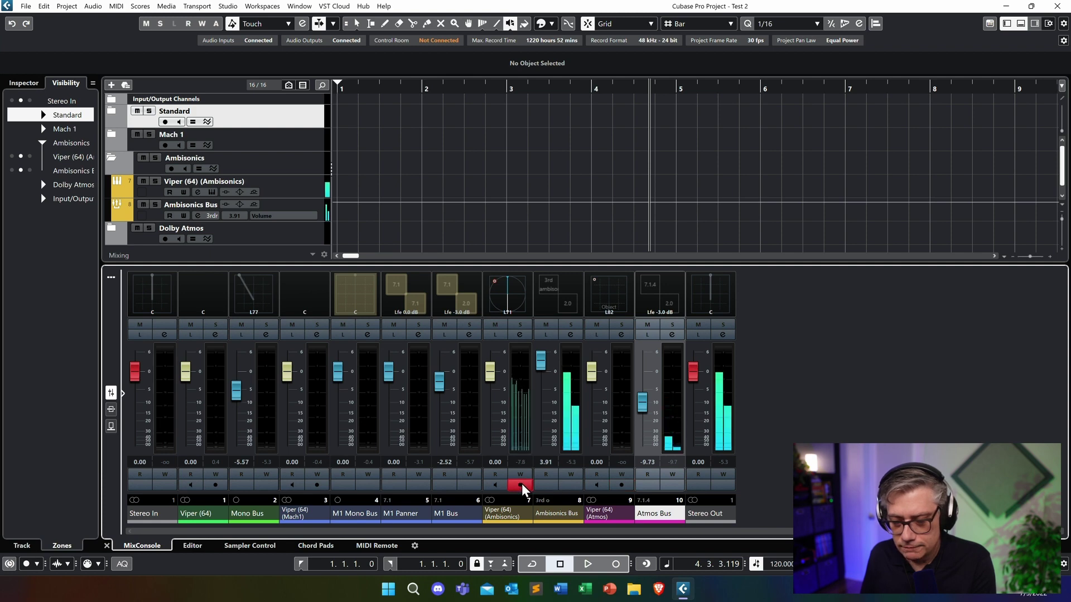
left_click(323, 483)
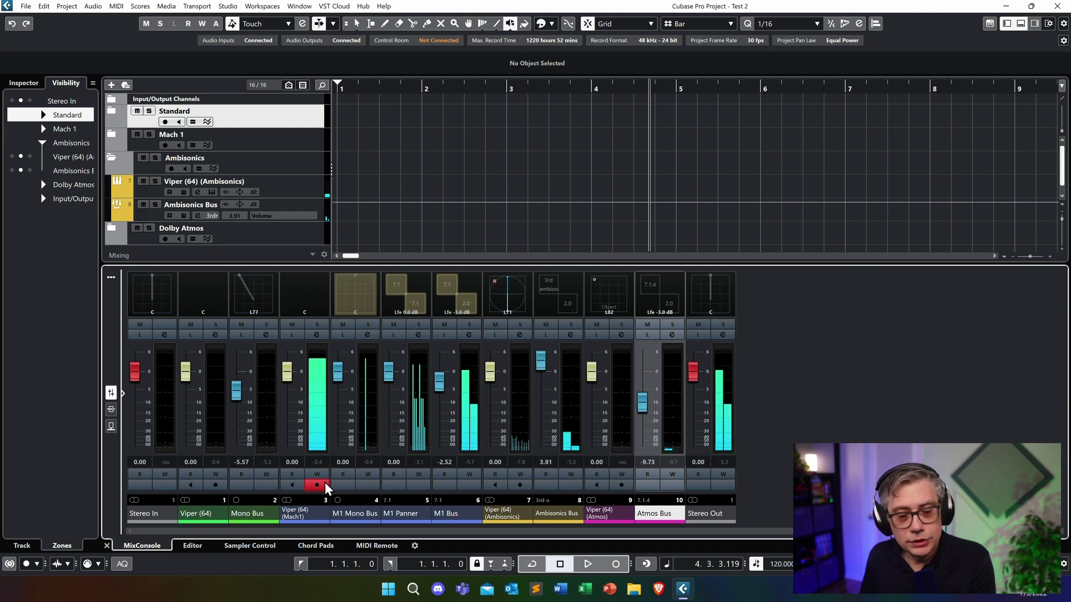
left_click(215, 484)
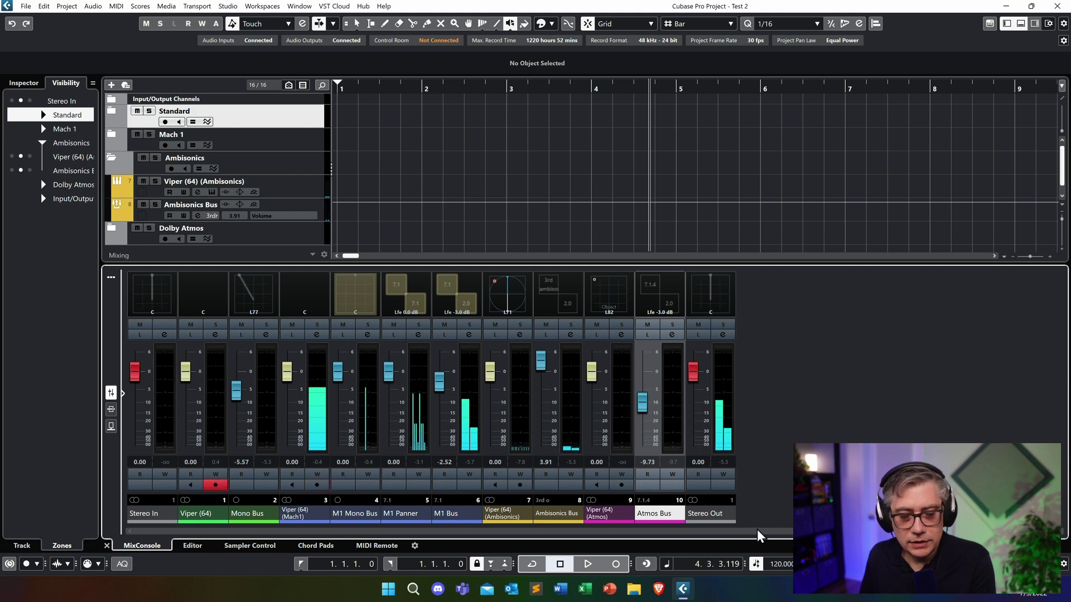